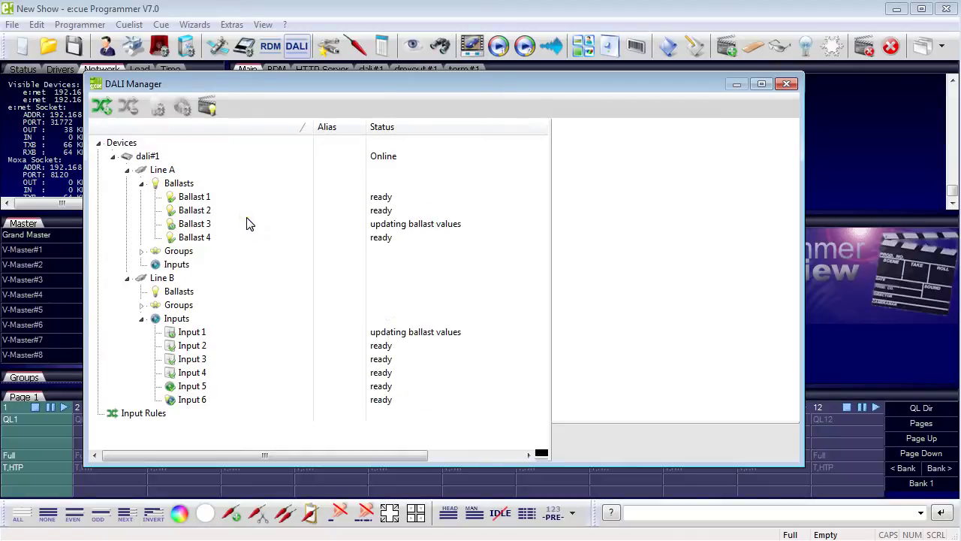
Select Input 1 under dali#1 > Line B > Inputs to show its properties.
{"action": "left_click", "coordinate": [190, 332]}
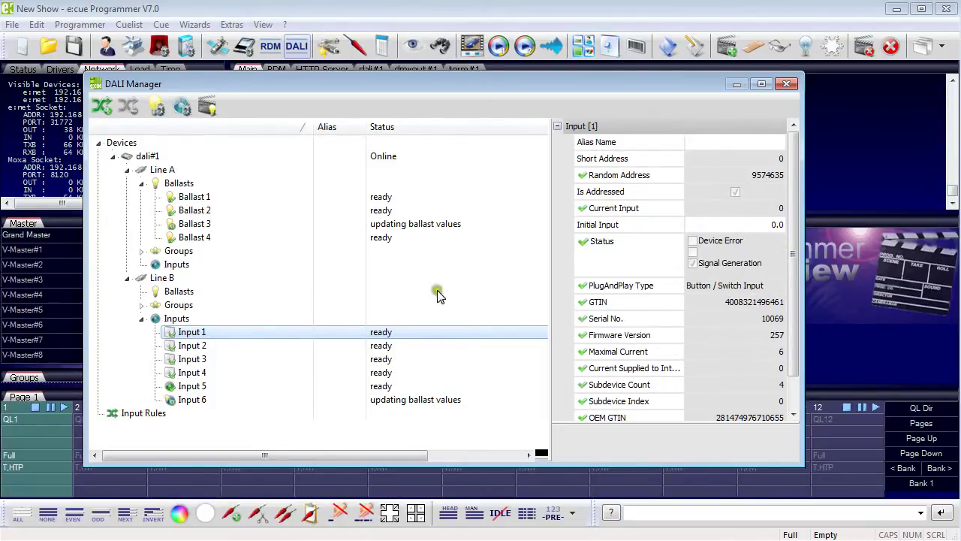
Watch Input 1's Current Input value react to a key press, then close the DALI Manager.
{"action": "left_click", "coordinate": [760, 215]}
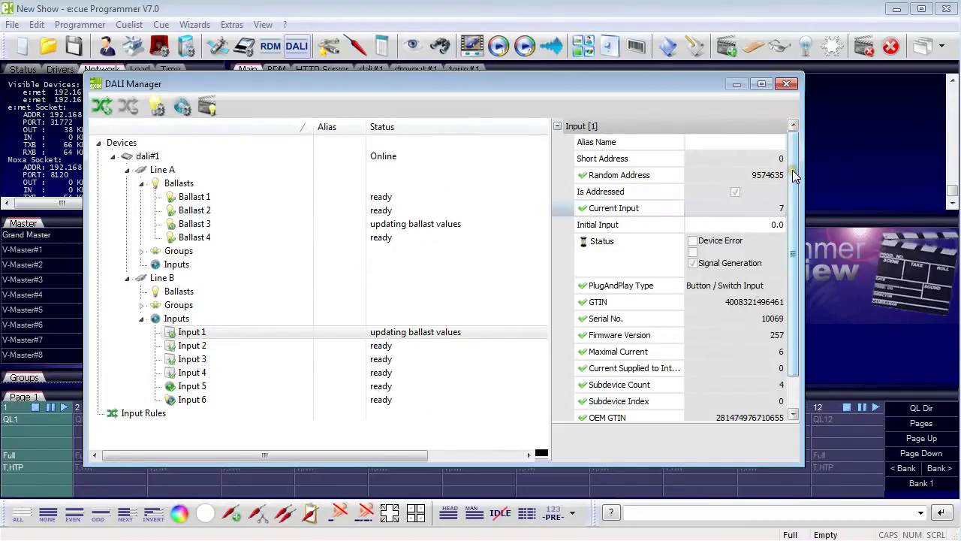
{"action": "left_click", "coordinate": [713, 210]}
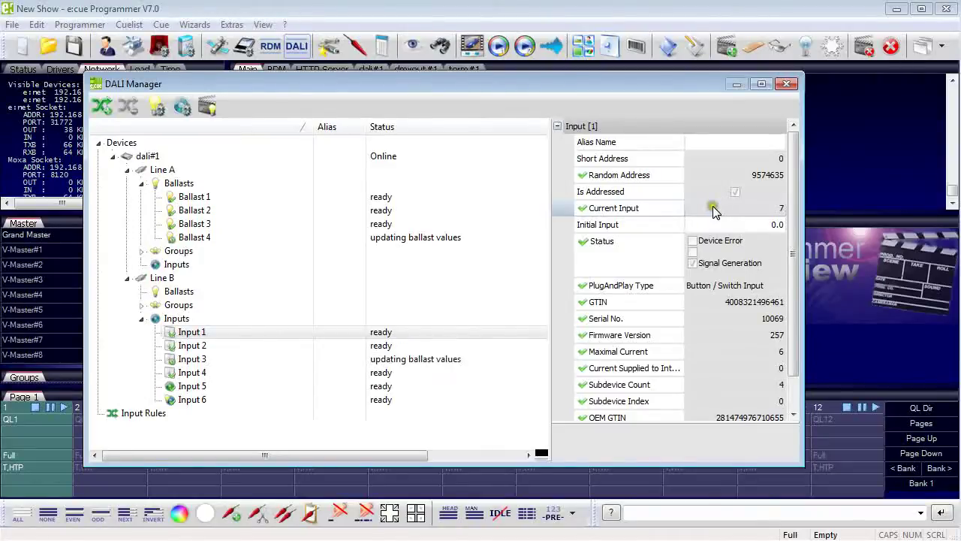
{"action": "left_click", "coordinate": [713, 211]}
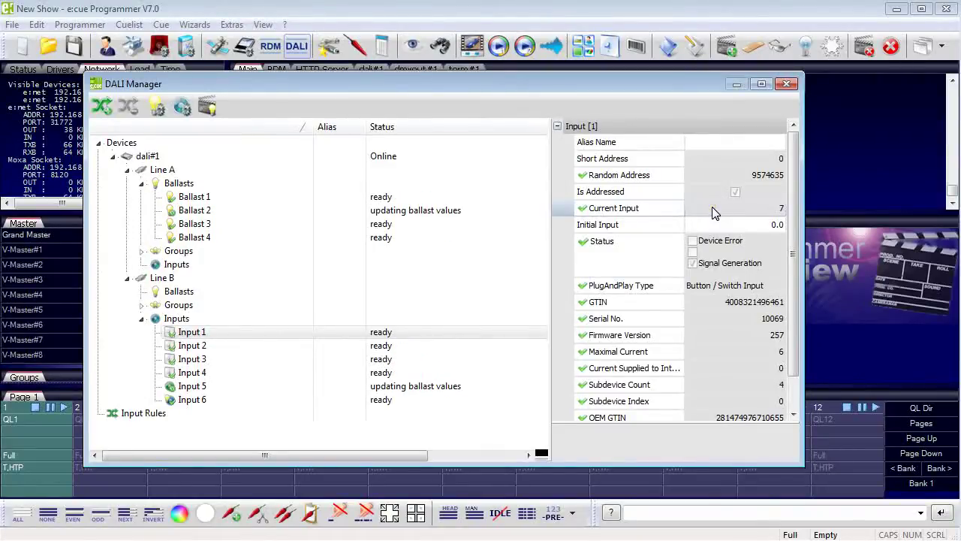
{"action": "left_click", "coordinate": [692, 240]}
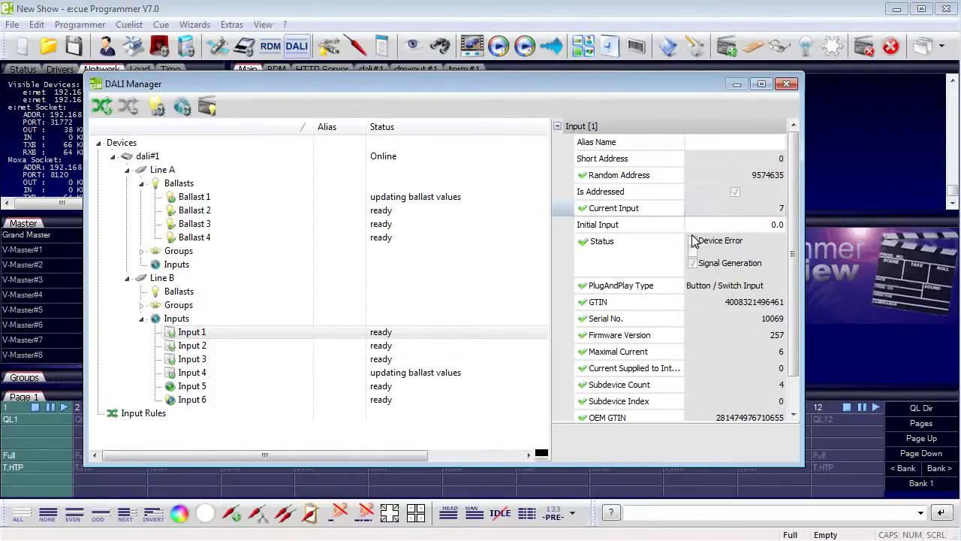
{"action": "left_click", "coordinate": [693, 240]}
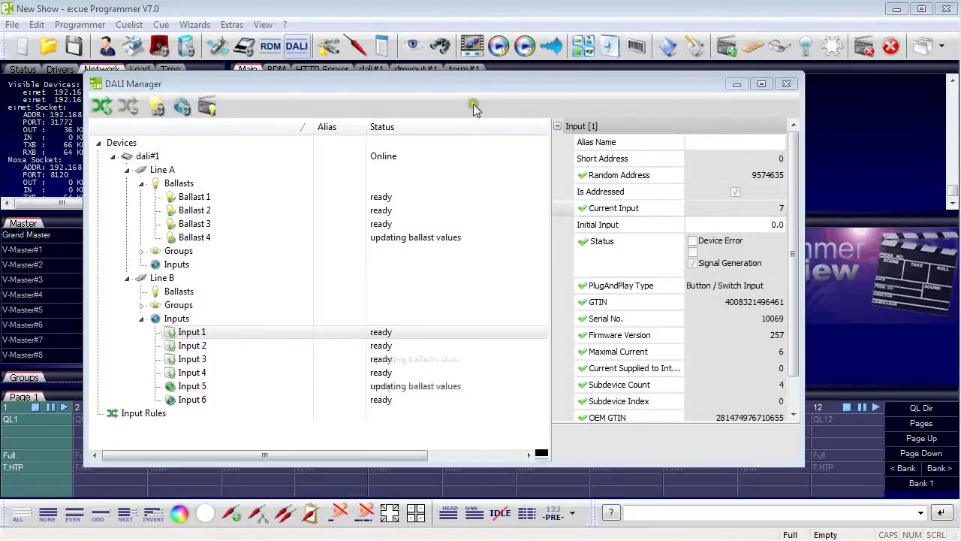
{"action": "left_click", "coordinate": [785, 84]}
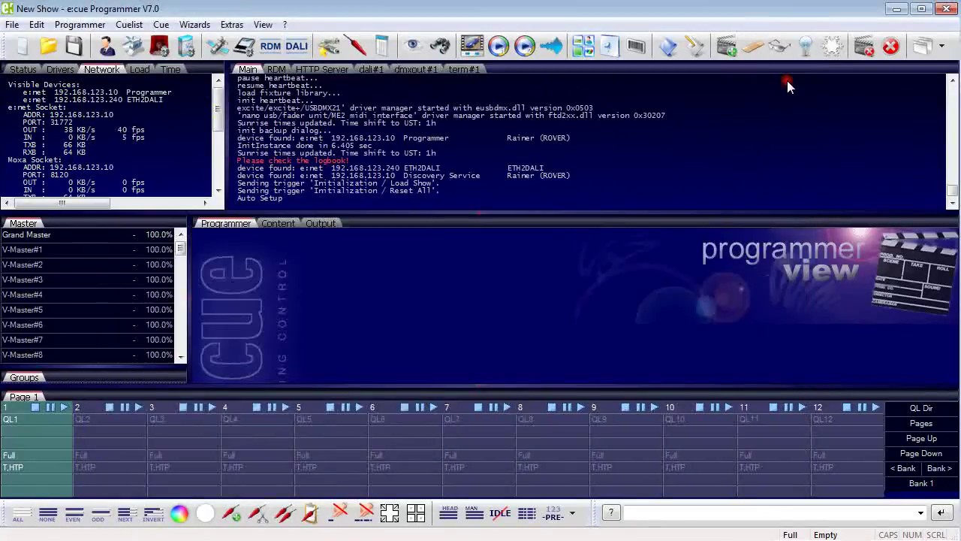
Add a new trigger rule set to DALI Event from device dali#1 (ETH2DALI).
{"action": "left_click", "coordinate": [610, 46]}
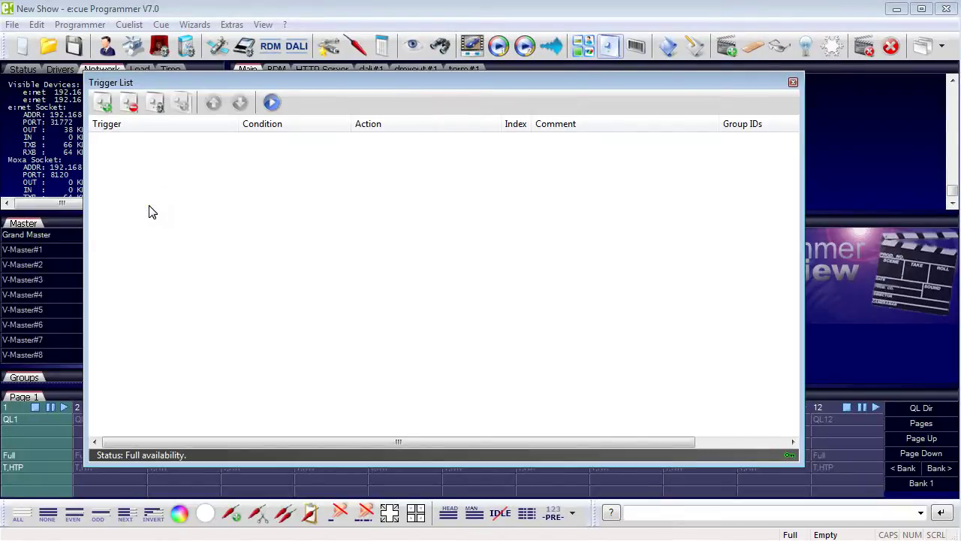
{"action": "left_click", "coordinate": [103, 103]}
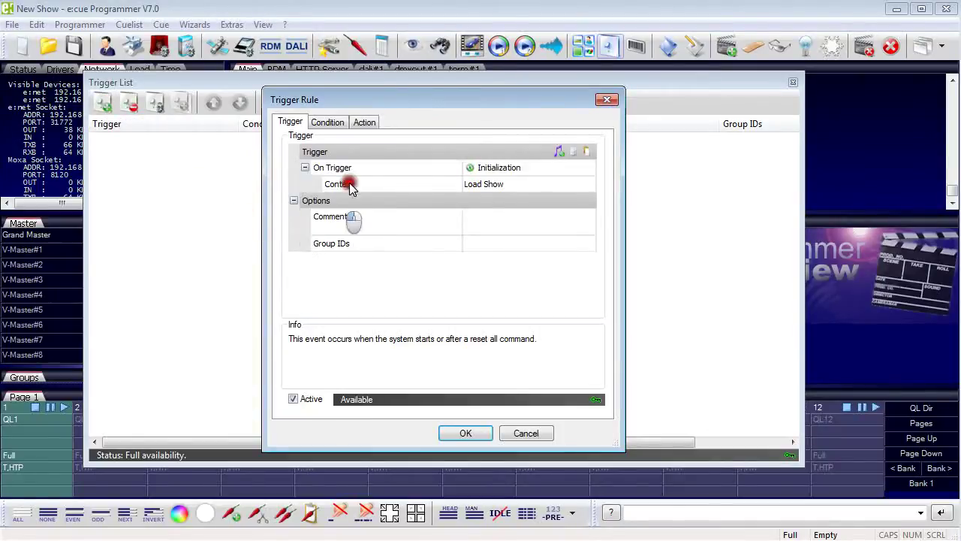
{"action": "left_click", "coordinate": [539, 170]}
{"action": "left_click", "coordinate": [541, 169]}
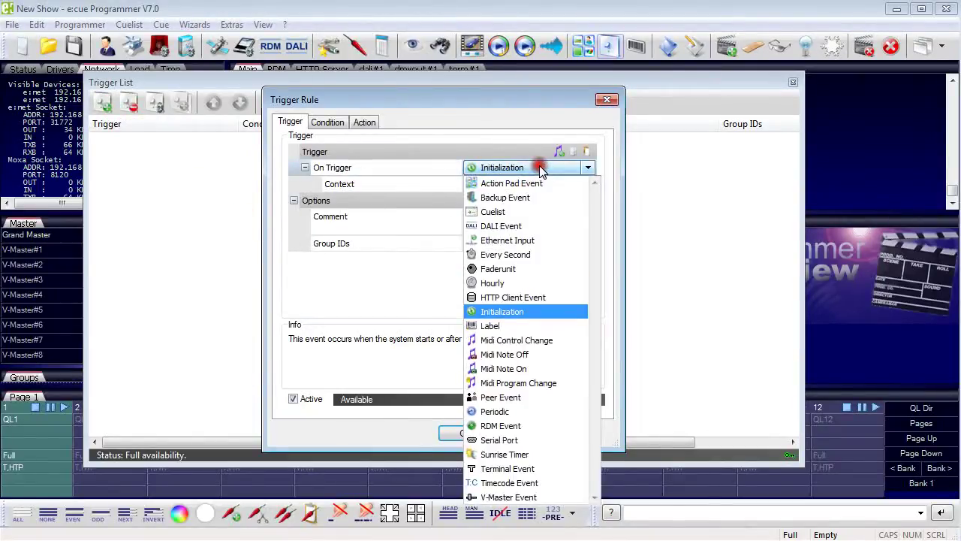
{"action": "left_click", "coordinate": [518, 226]}
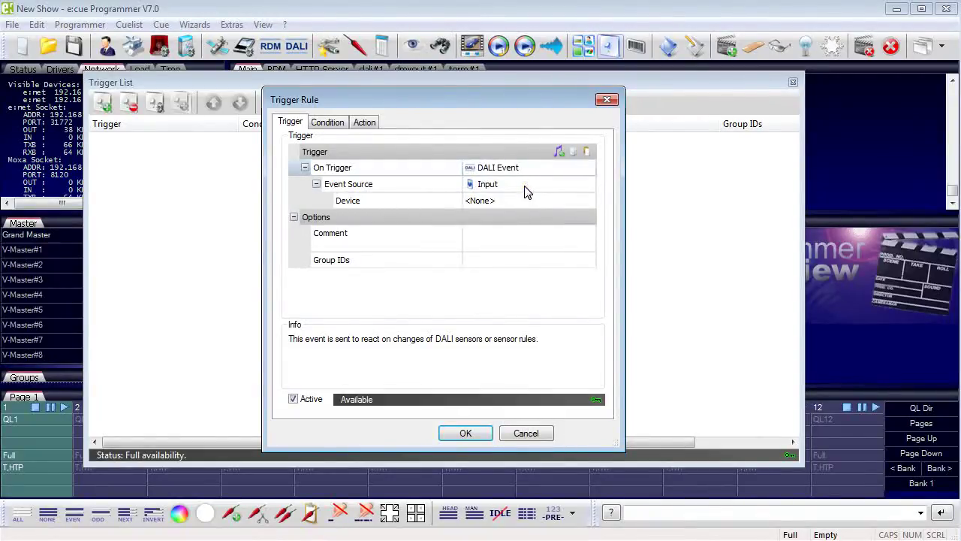
{"action": "left_click", "coordinate": [525, 206]}
{"action": "left_click", "coordinate": [522, 200]}
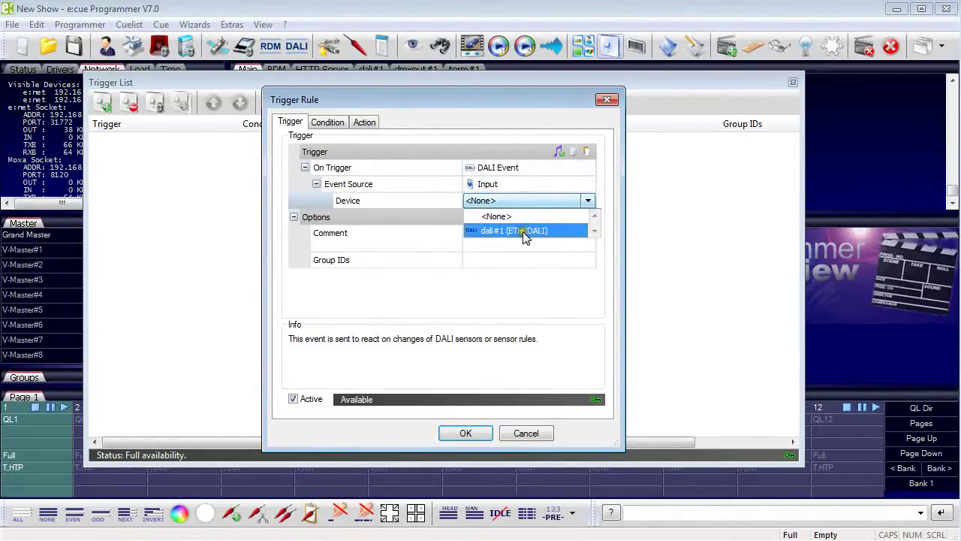
{"action": "left_click", "coordinate": [524, 232]}
Make the trigger Line B, Input 1 with the OnKeyPressed event type.
{"action": "left_click", "coordinate": [531, 219]}
{"action": "left_click", "coordinate": [531, 219]}
{"action": "left_click", "coordinate": [526, 236]}
{"action": "left_click", "coordinate": [529, 236]}
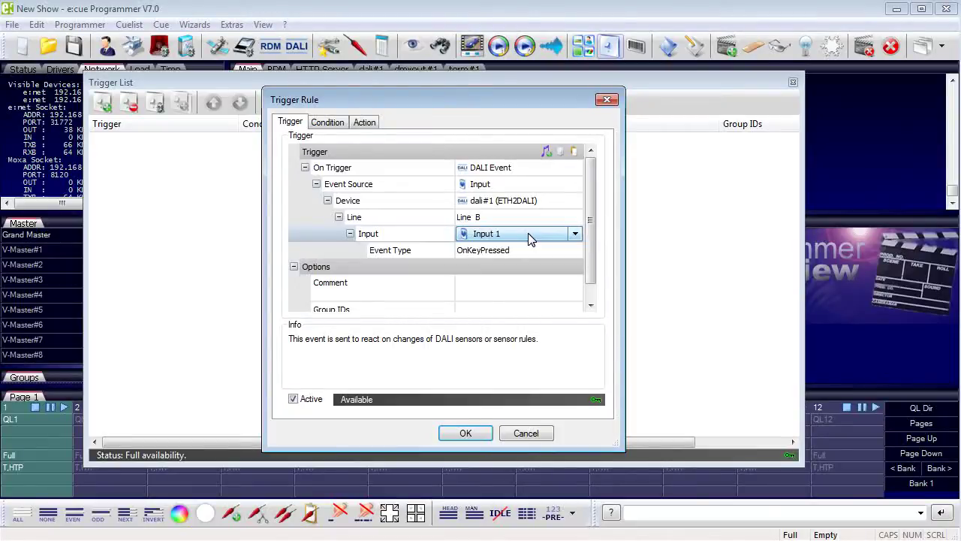
{"action": "left_click", "coordinate": [528, 250]}
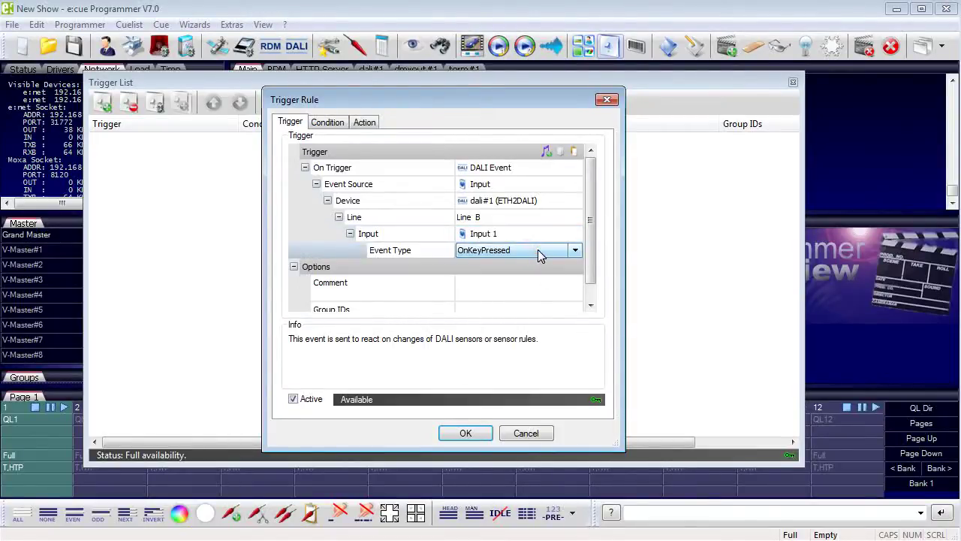
{"action": "left_click", "coordinate": [539, 254]}
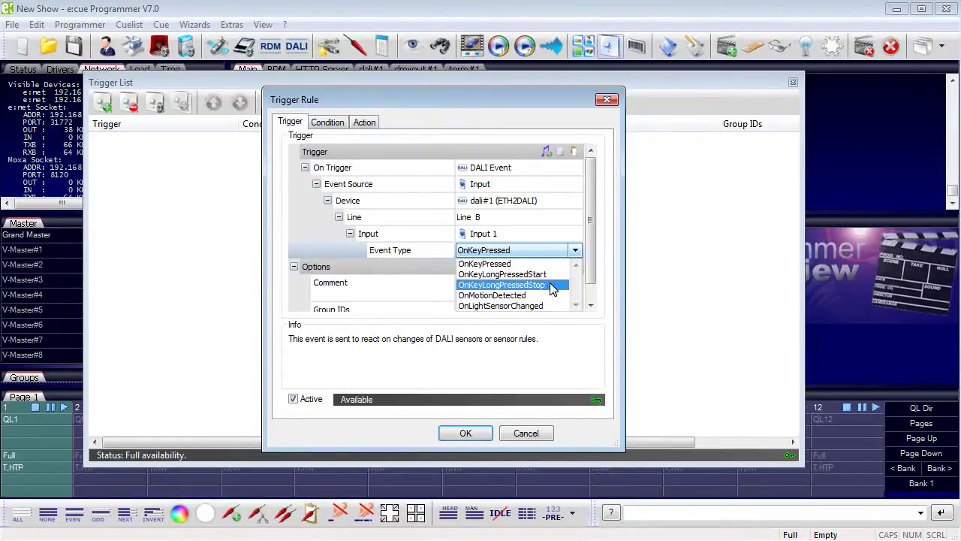
{"action": "left_click", "coordinate": [540, 264]}
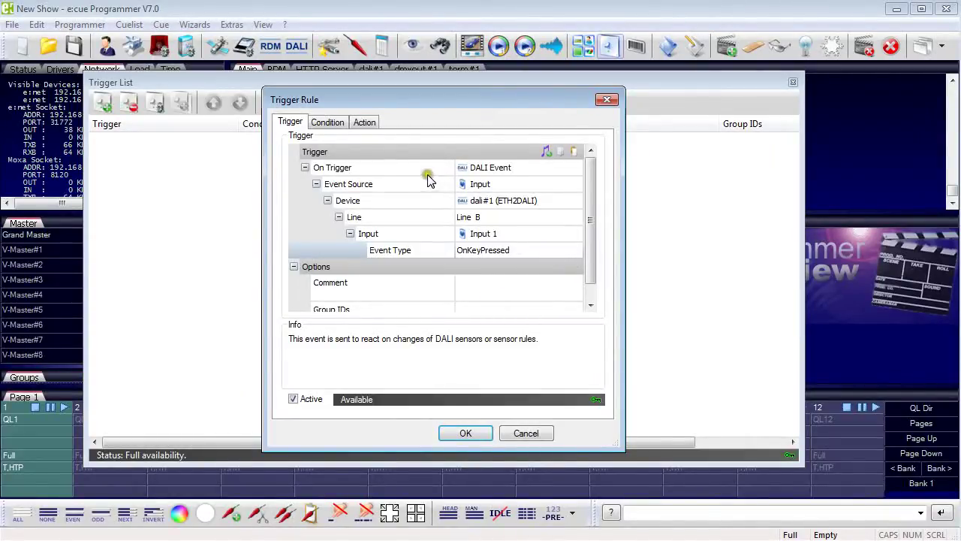
{"action": "left_click", "coordinate": [365, 123]}
{"action": "left_click", "coordinate": [512, 169]}
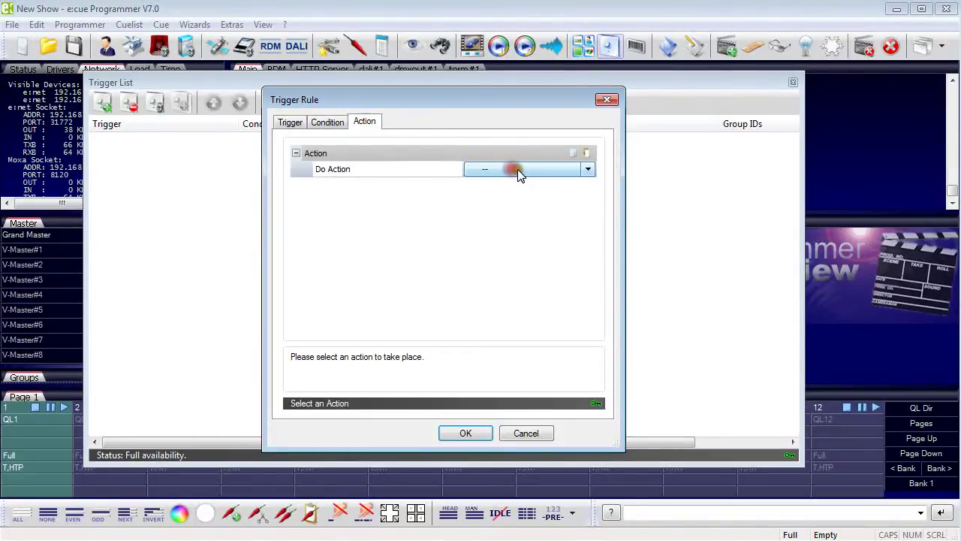
Set the rule's action to a DALI action on dali#1, addressing a group.
{"action": "left_click", "coordinate": [515, 170]}
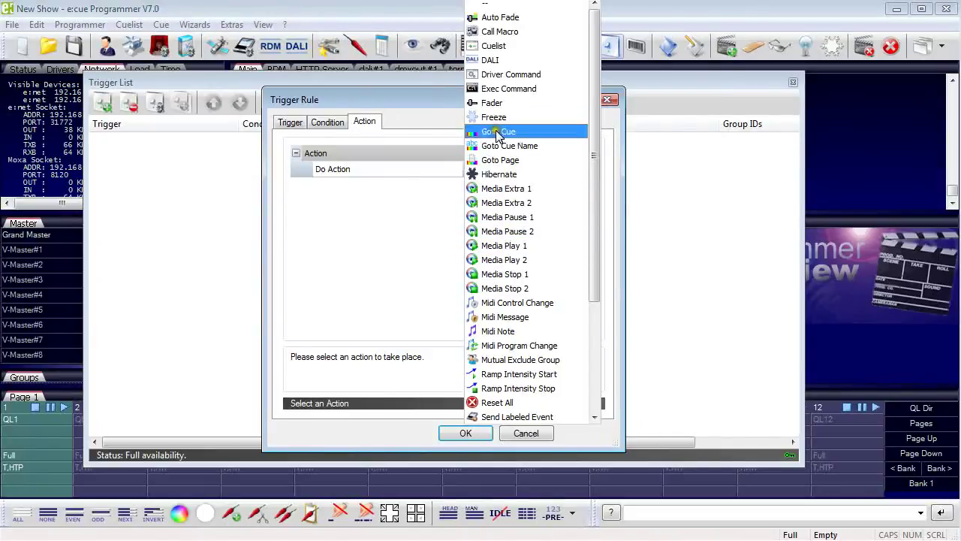
{"action": "left_click", "coordinate": [498, 60]}
{"action": "left_click", "coordinate": [543, 184]}
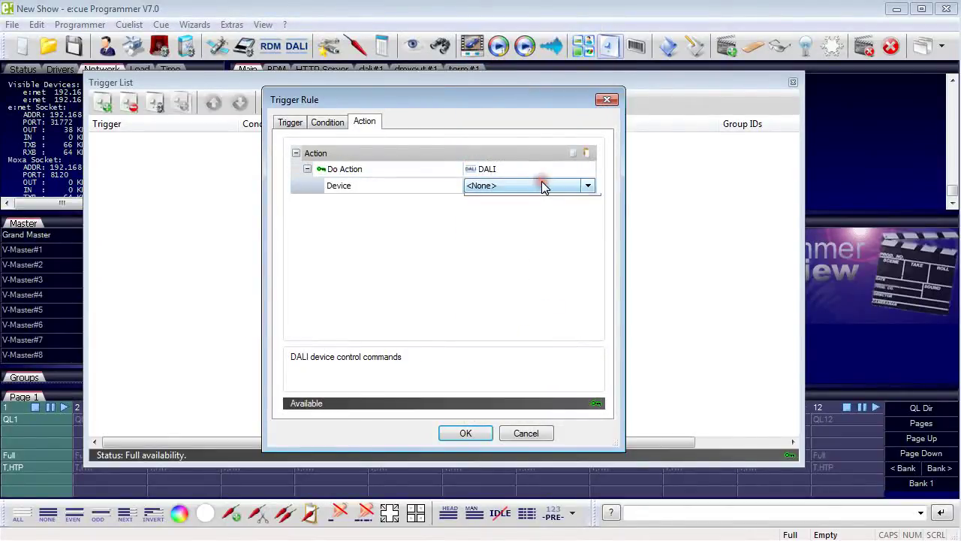
{"action": "left_click", "coordinate": [543, 185]}
{"action": "left_click", "coordinate": [523, 218]}
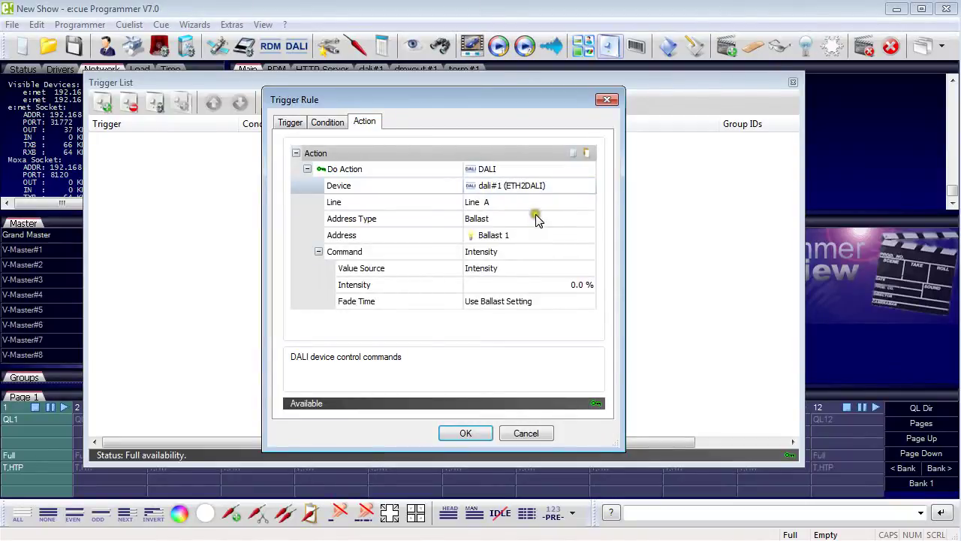
{"action": "left_click", "coordinate": [535, 218]}
{"action": "left_click", "coordinate": [535, 218]}
{"action": "left_click", "coordinate": [525, 243]}
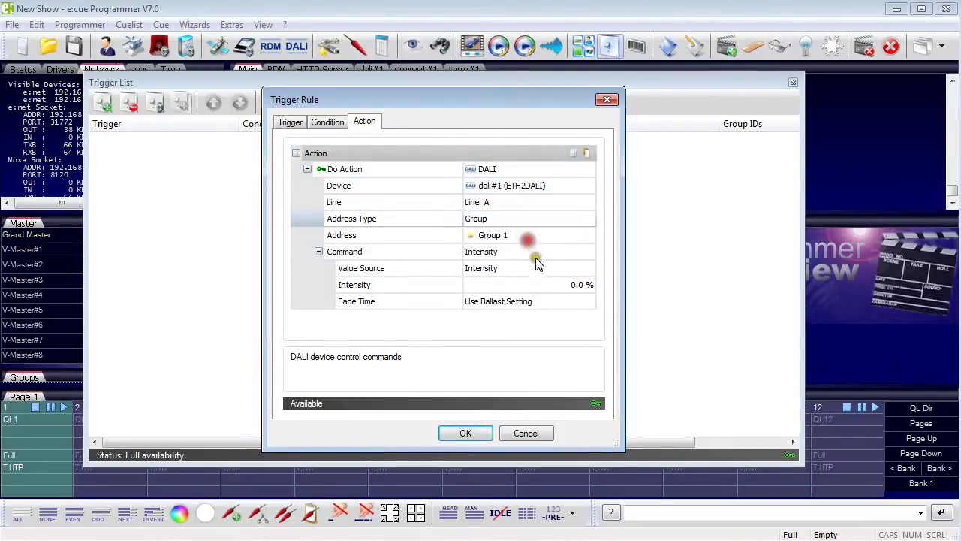
Target Group 3 at 100% intensity, review the trigger settings, and save the rule.
{"action": "left_click", "coordinate": [546, 235]}
{"action": "left_click", "coordinate": [546, 235]}
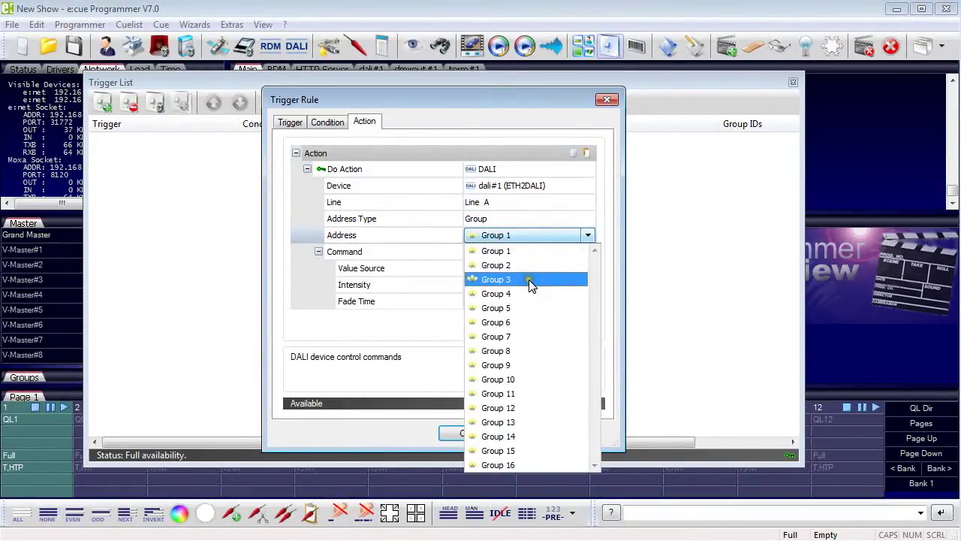
{"action": "left_click", "coordinate": [529, 280]}
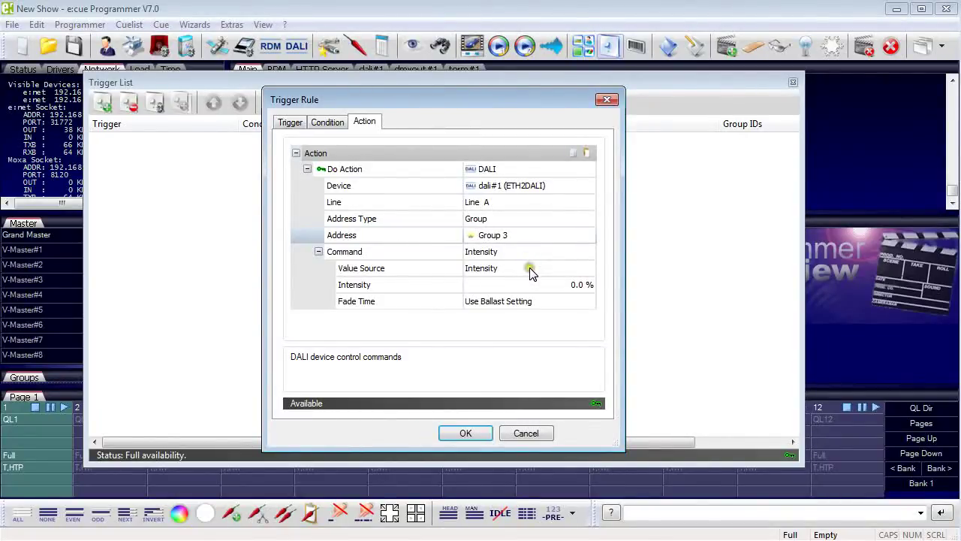
{"action": "left_click", "coordinate": [575, 289]}
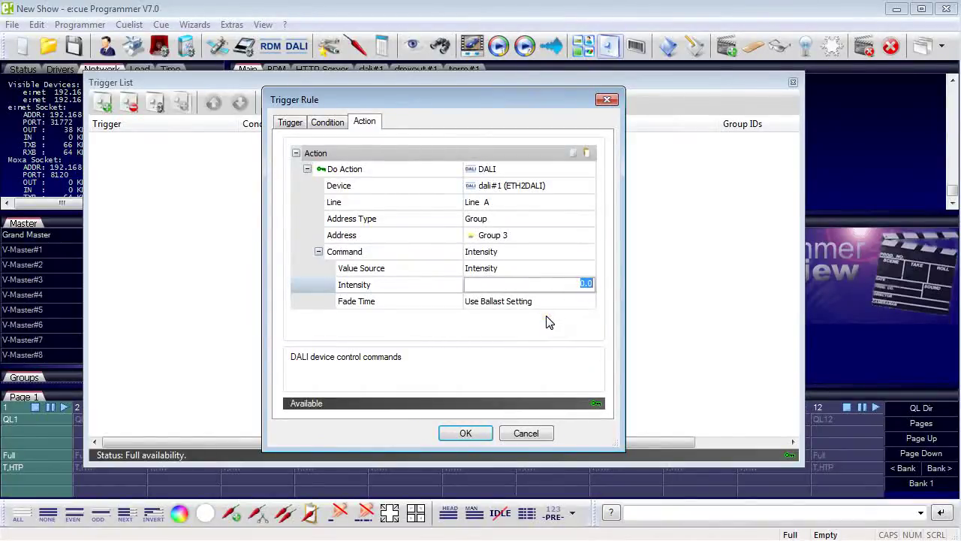
{"action": "key", "text": "Return"}
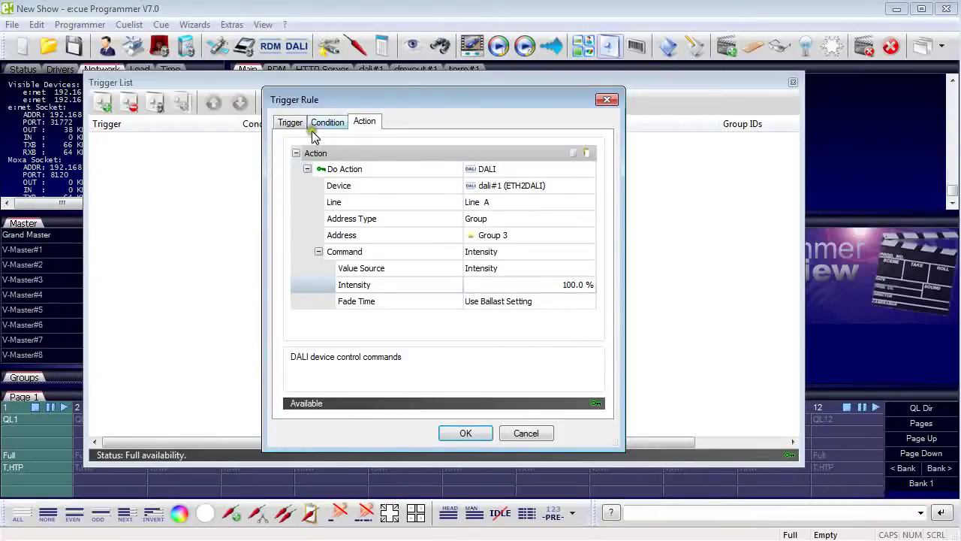
{"action": "left_click", "coordinate": [290, 123]}
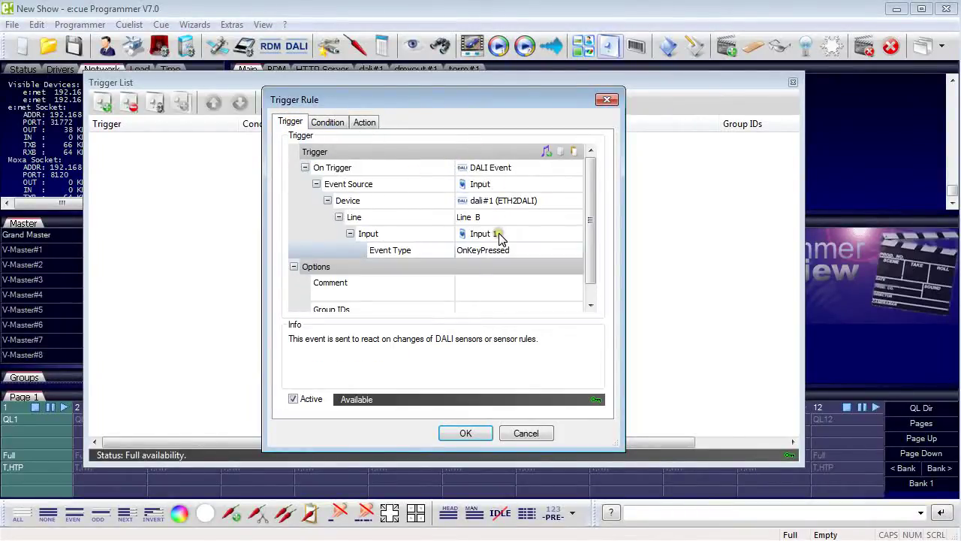
{"action": "left_click", "coordinate": [364, 122]}
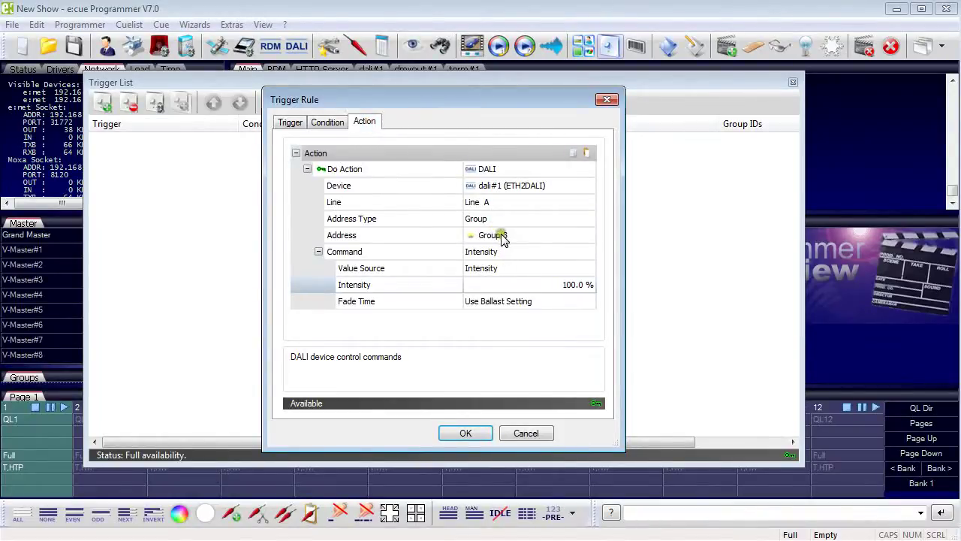
{"action": "left_click", "coordinate": [464, 436]}
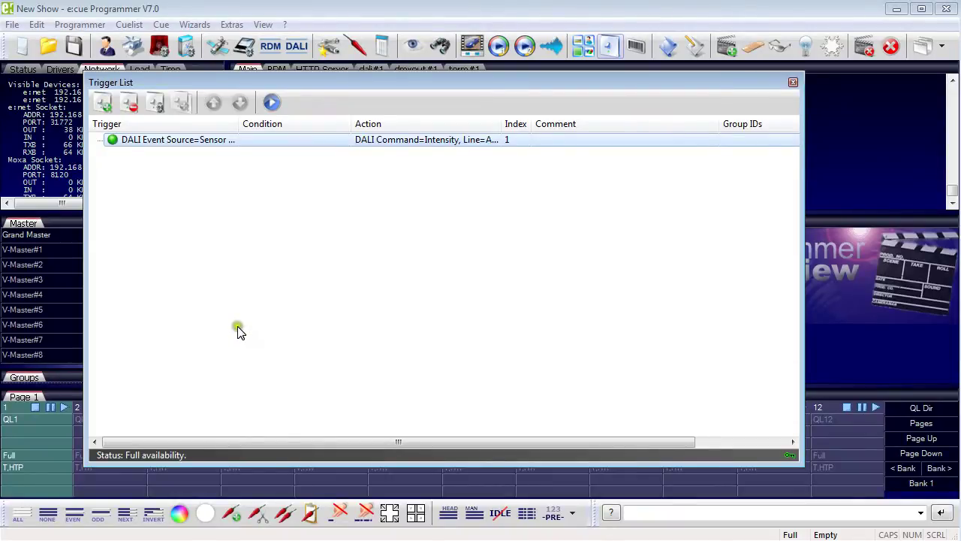
Add a second trigger rule with event type OnKeyLongPressedStart.
{"action": "left_click", "coordinate": [136, 141]}
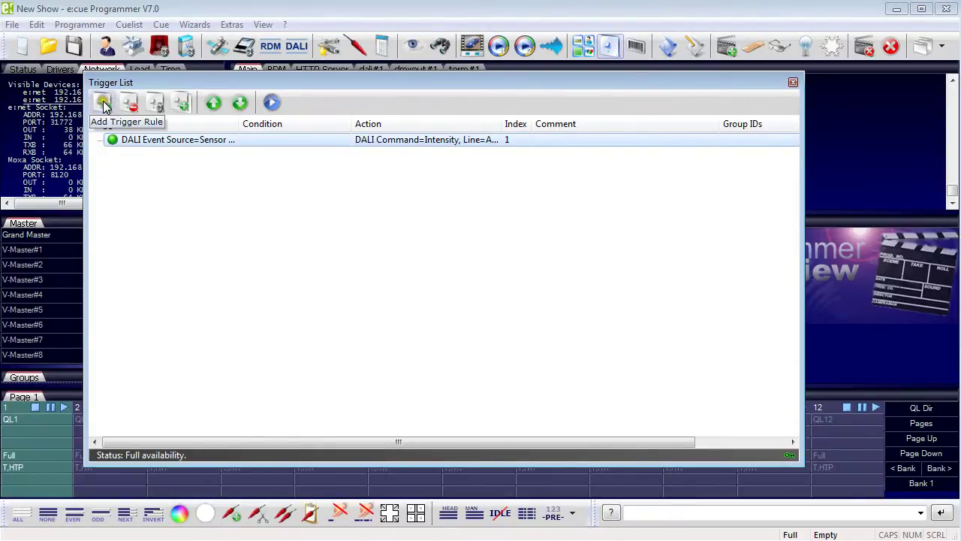
{"action": "left_click", "coordinate": [103, 102]}
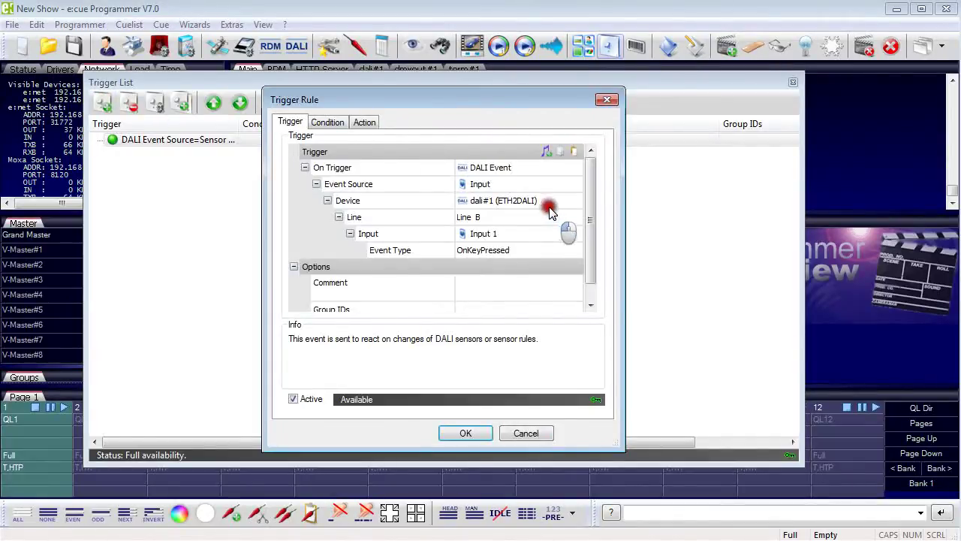
{"action": "left_click", "coordinate": [511, 254]}
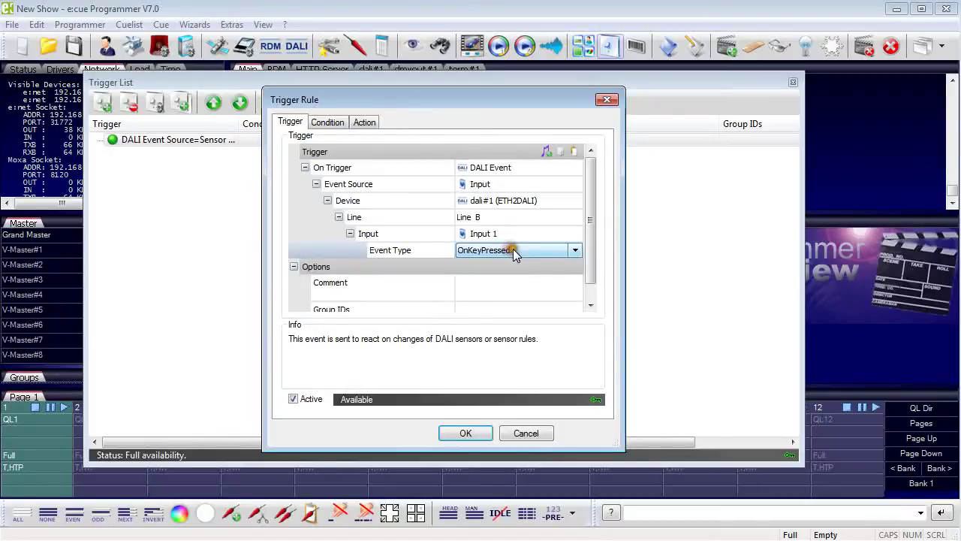
{"action": "left_click", "coordinate": [514, 252]}
{"action": "left_click", "coordinate": [517, 275]}
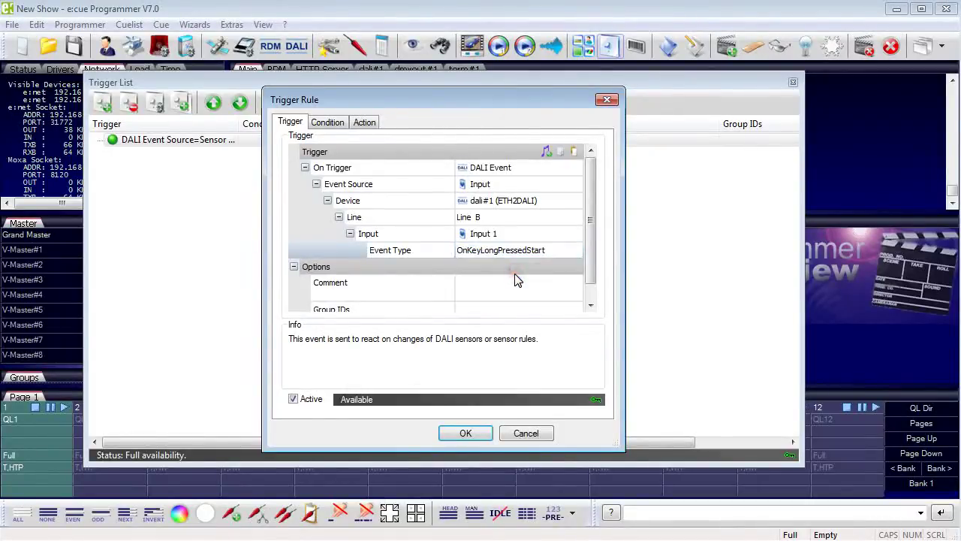
Set the second rule's Group 3 intensity to 9.8% and save it.
{"action": "left_click", "coordinate": [365, 123]}
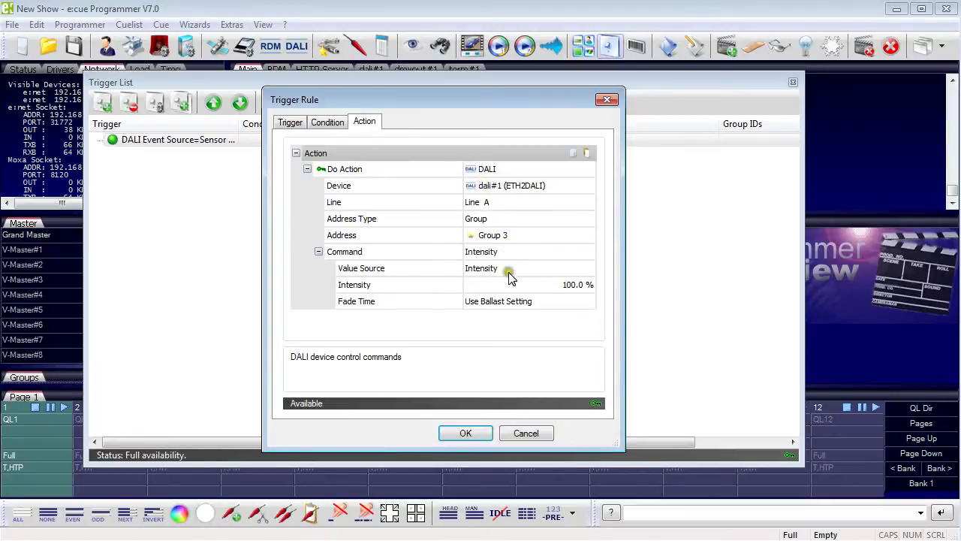
{"action": "left_click", "coordinate": [573, 285]}
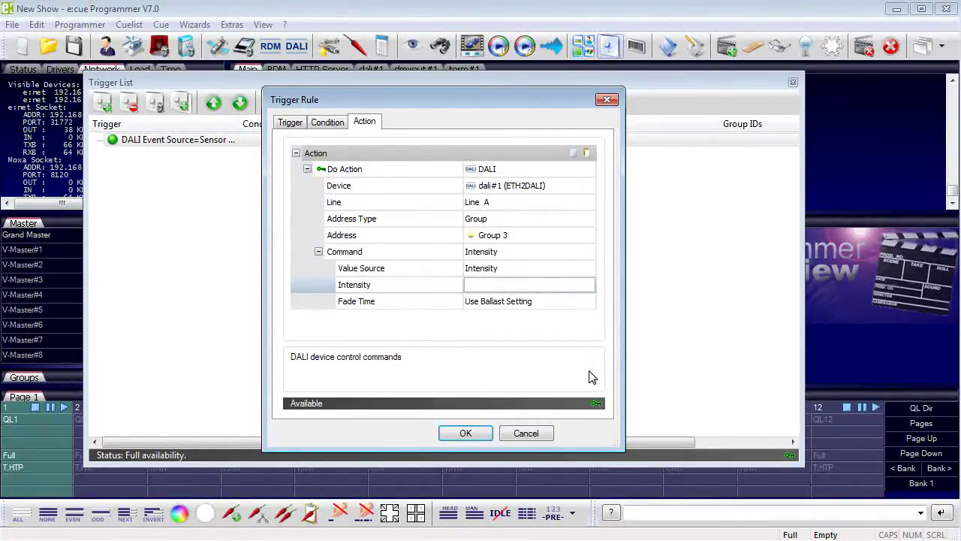
{"action": "key", "text": "Return"}
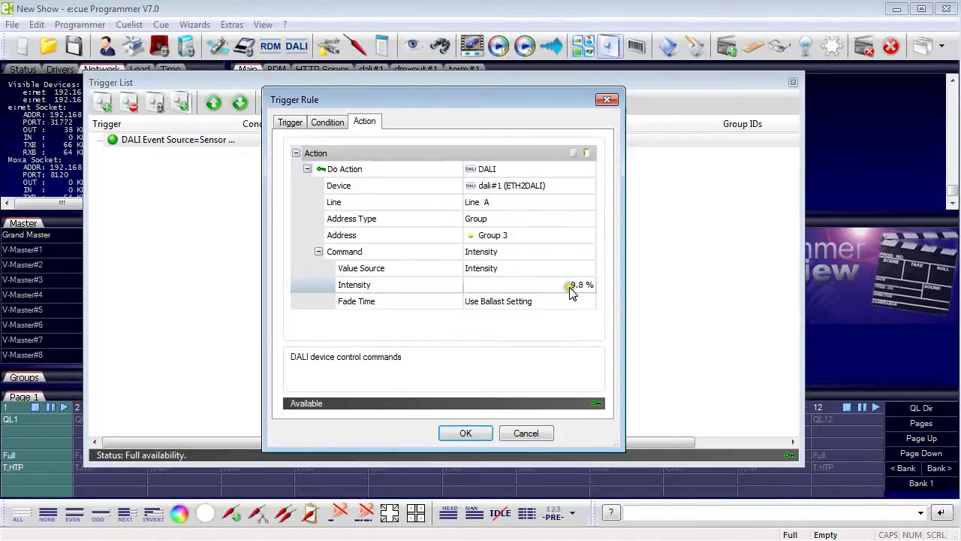
{"action": "left_click", "coordinate": [469, 434]}
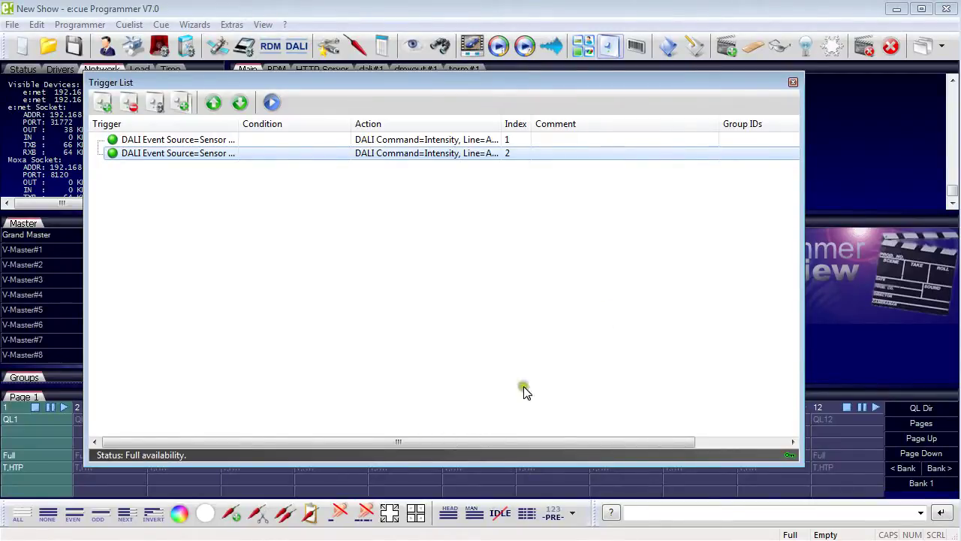
Close the Trigger List, reopen DALI Manager, and review Line B Inputs 1–6 (Input 6 a Light Sensor).
{"action": "left_click", "coordinate": [794, 81]}
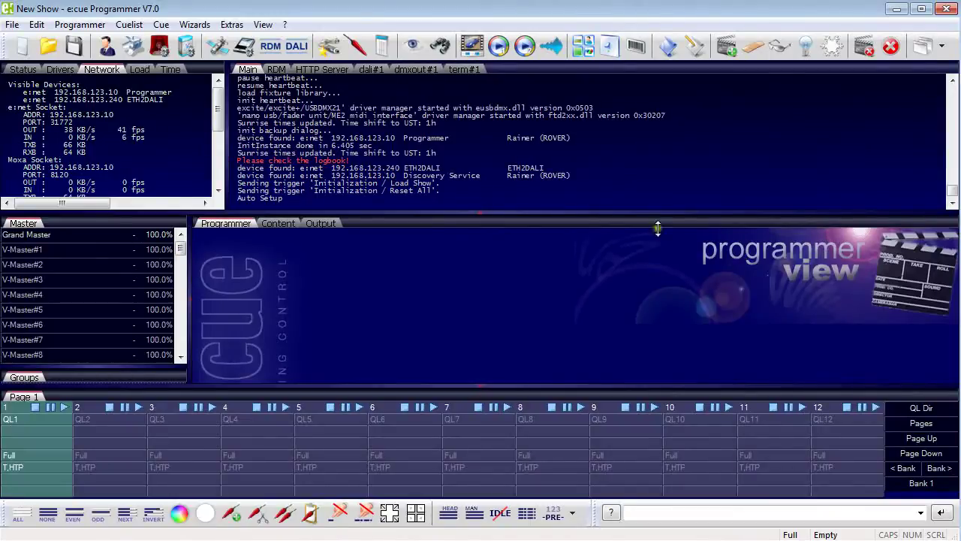
{"action": "left_click", "coordinate": [297, 46]}
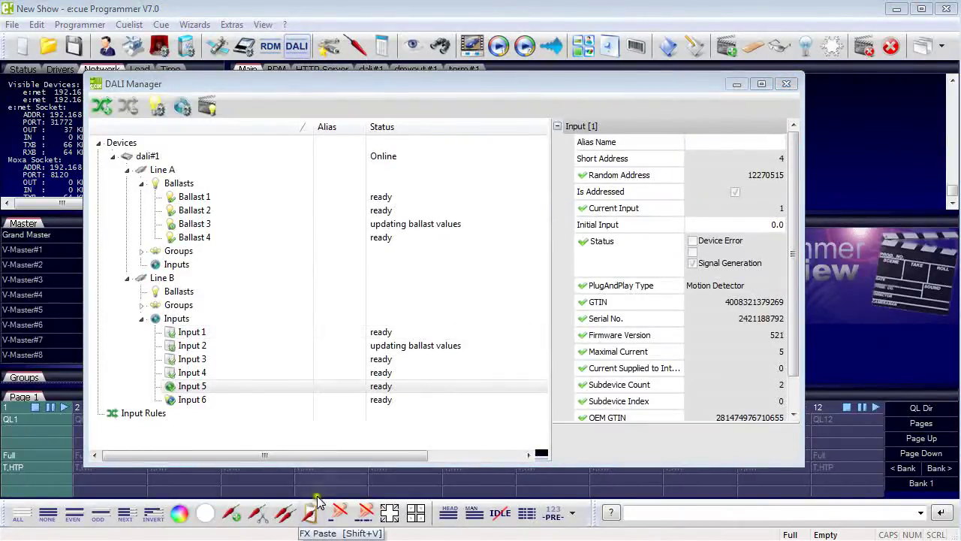
{"action": "left_click", "coordinate": [208, 332]}
{"action": "left_click", "coordinate": [206, 345]}
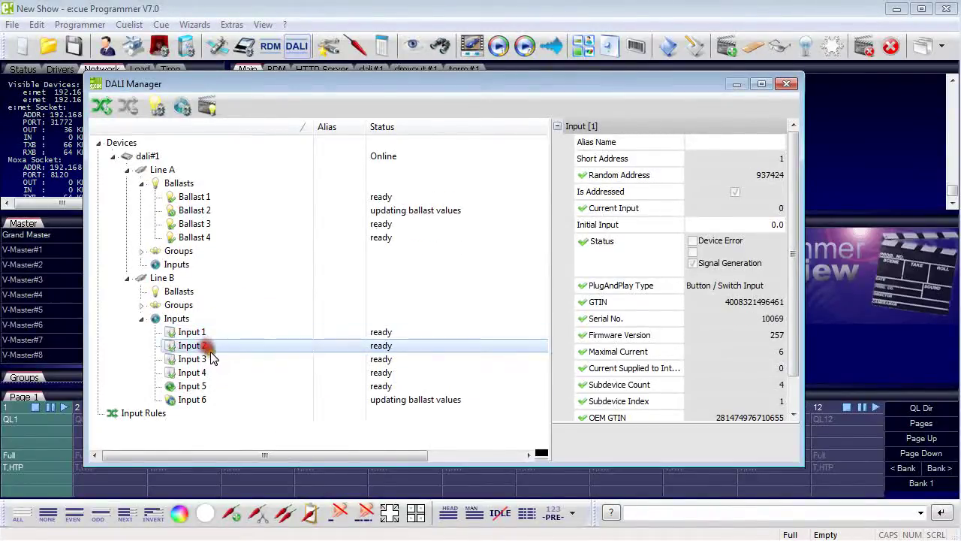
{"action": "left_click", "coordinate": [208, 359]}
{"action": "left_click", "coordinate": [203, 373]}
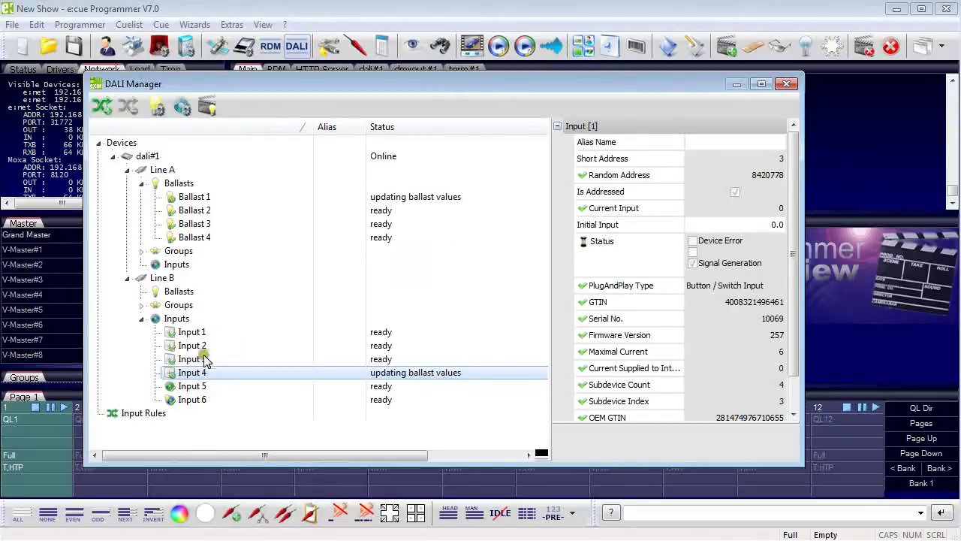
{"action": "left_click", "coordinate": [188, 384]}
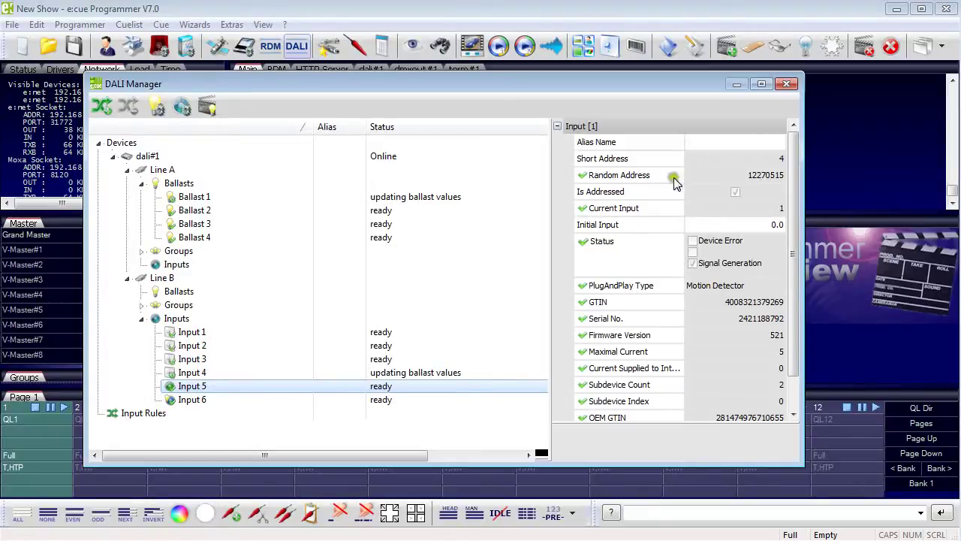
{"action": "left_click_drag", "start_coordinate": [797, 295], "coordinate": [784, 248]}
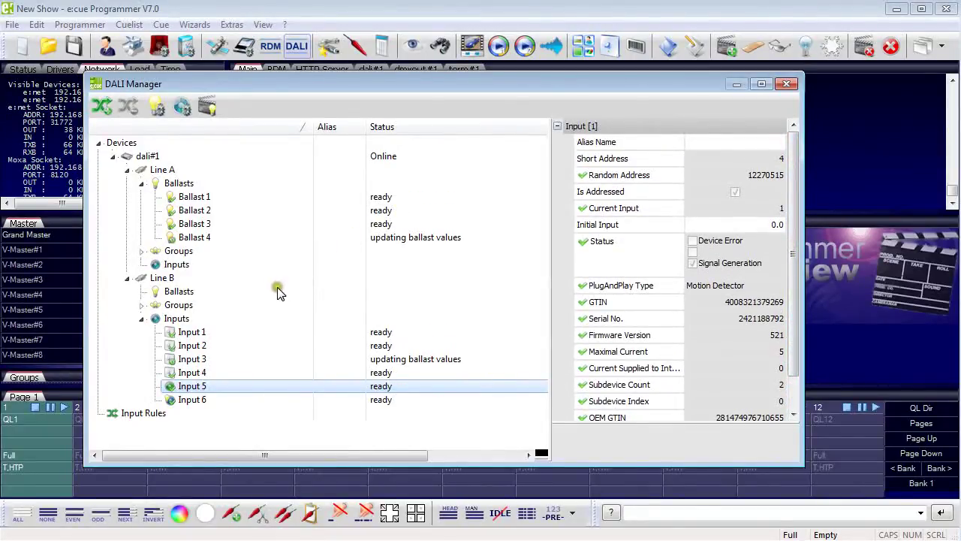
{"action": "left_click", "coordinate": [199, 402]}
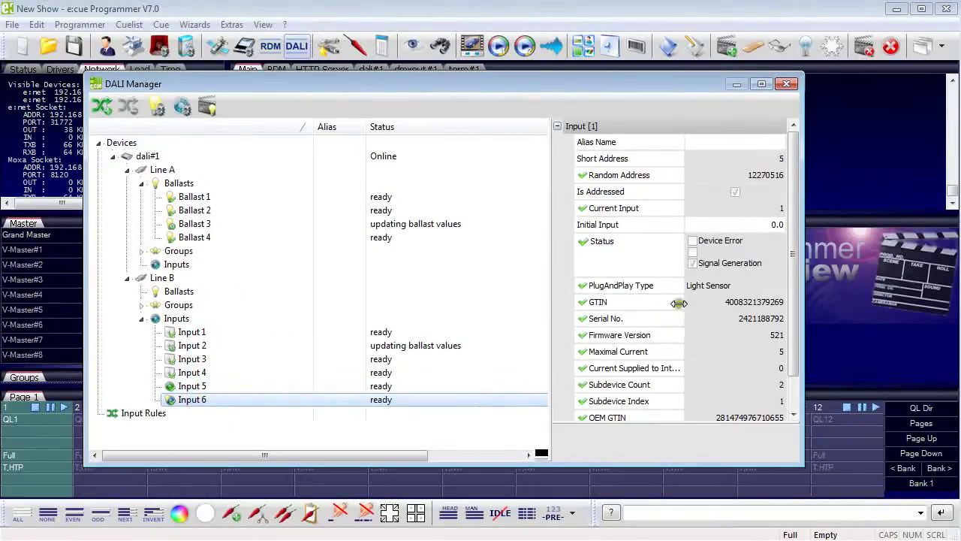